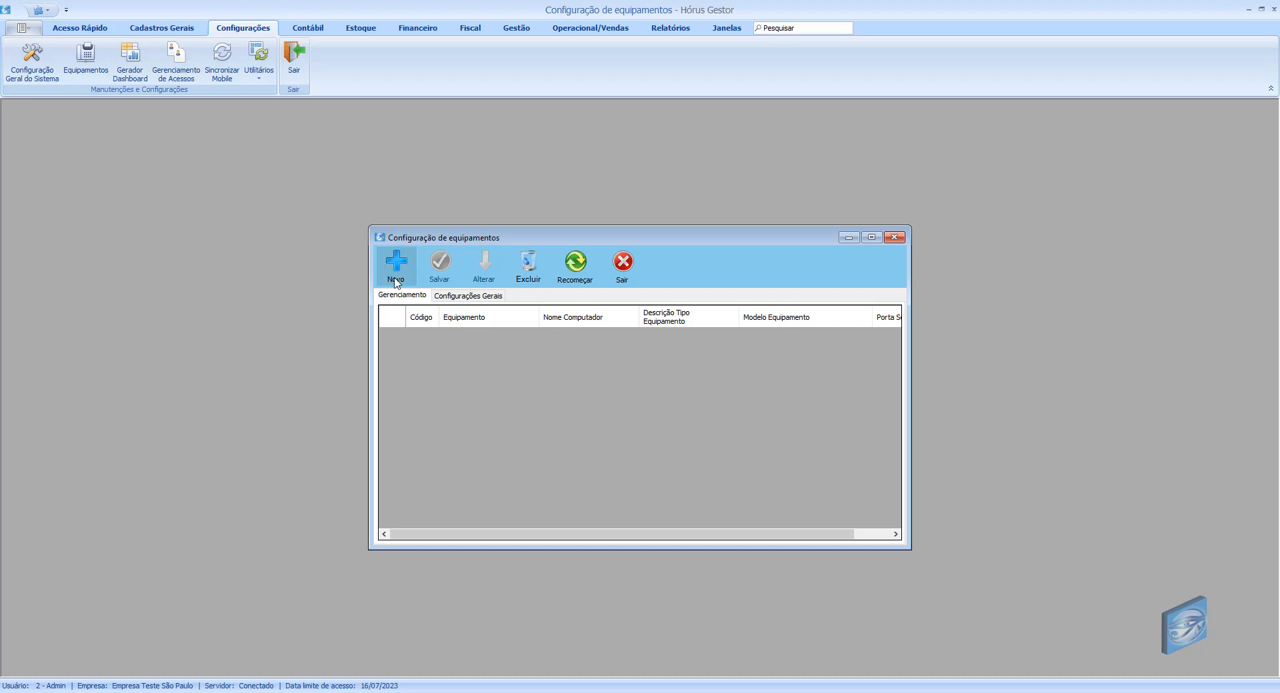
Create an equipment record for this computer with the installed printer EPSON TM-T20 ReceiptE4 and equipment type Impressora de Cupom.
{"action": "left_click", "coordinate": [394, 265]}
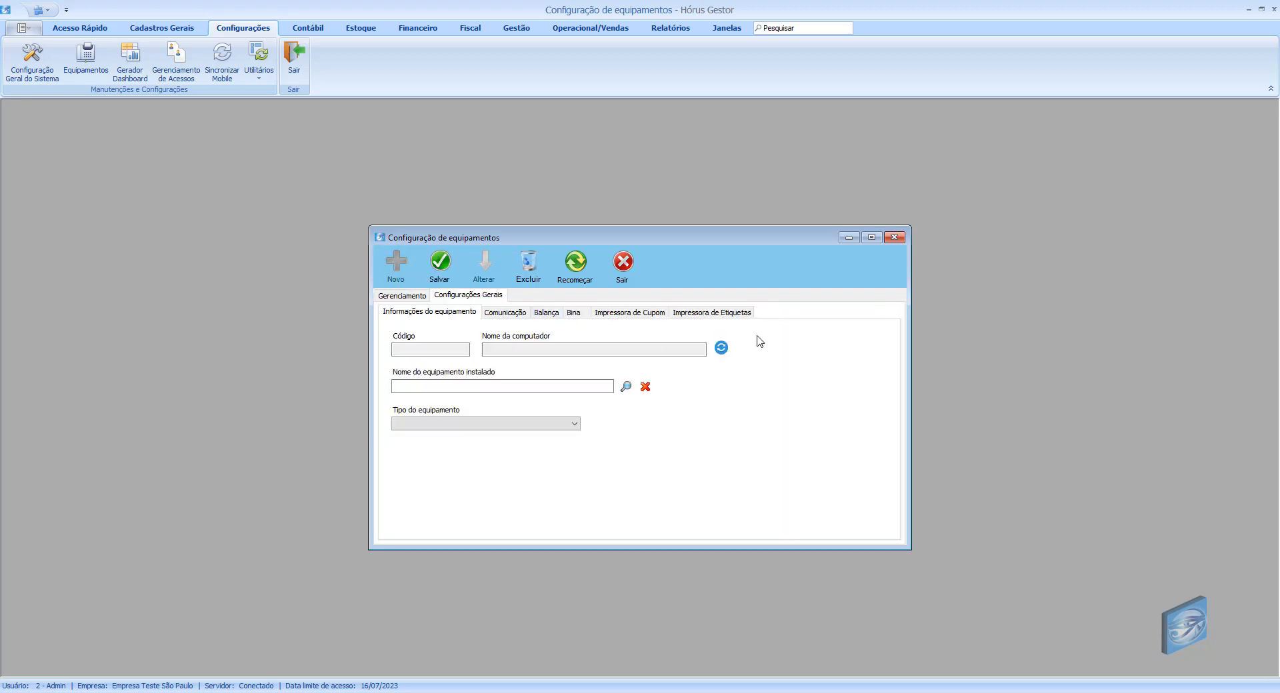
{"action": "left_click", "coordinate": [722, 348]}
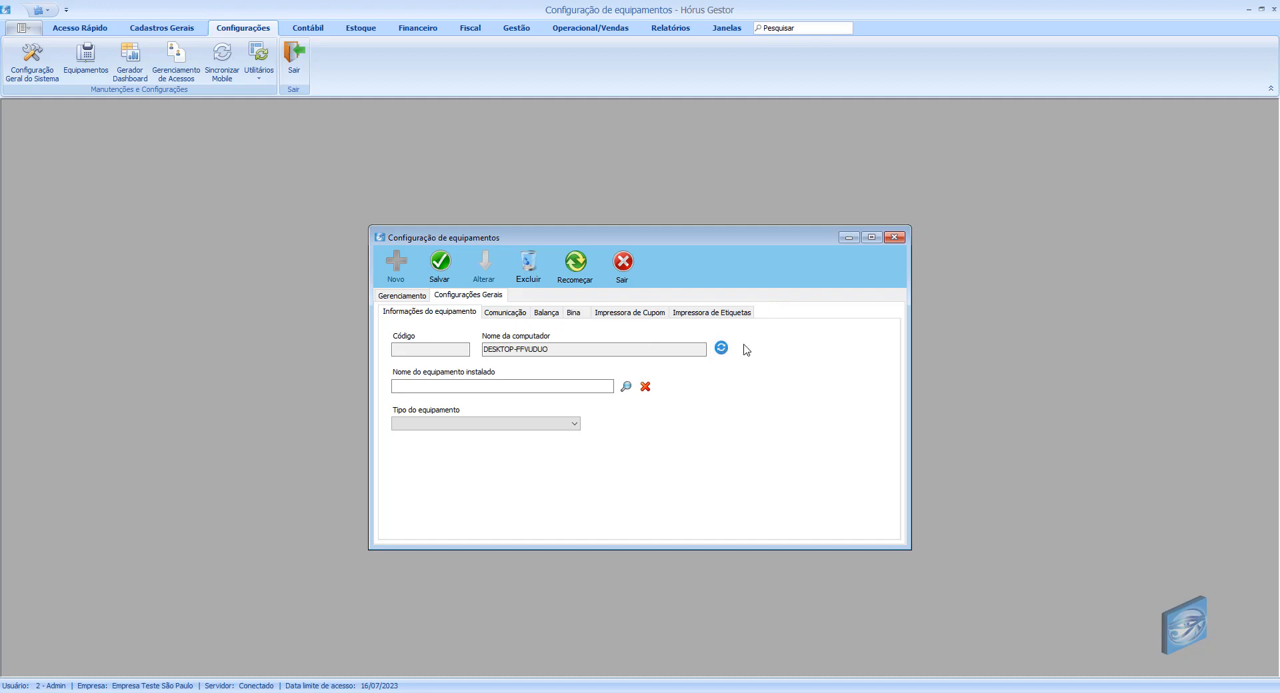
{"action": "left_click", "coordinate": [626, 386]}
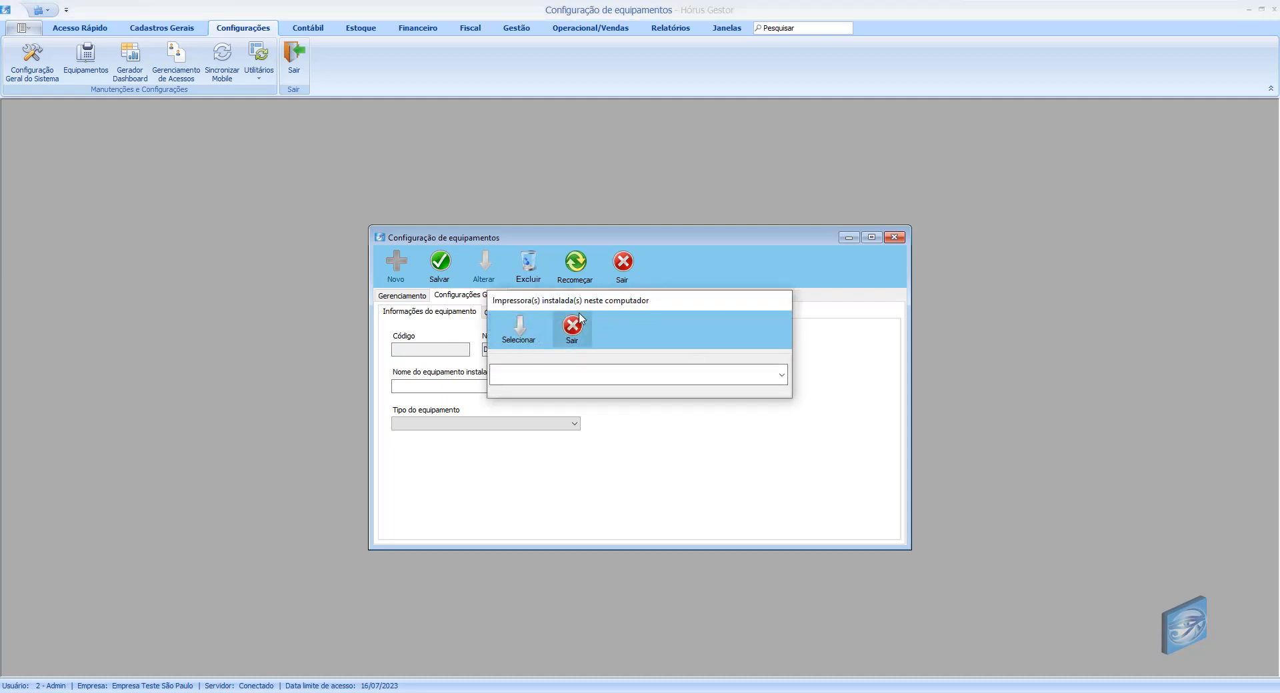
{"action": "left_click", "coordinate": [782, 375]}
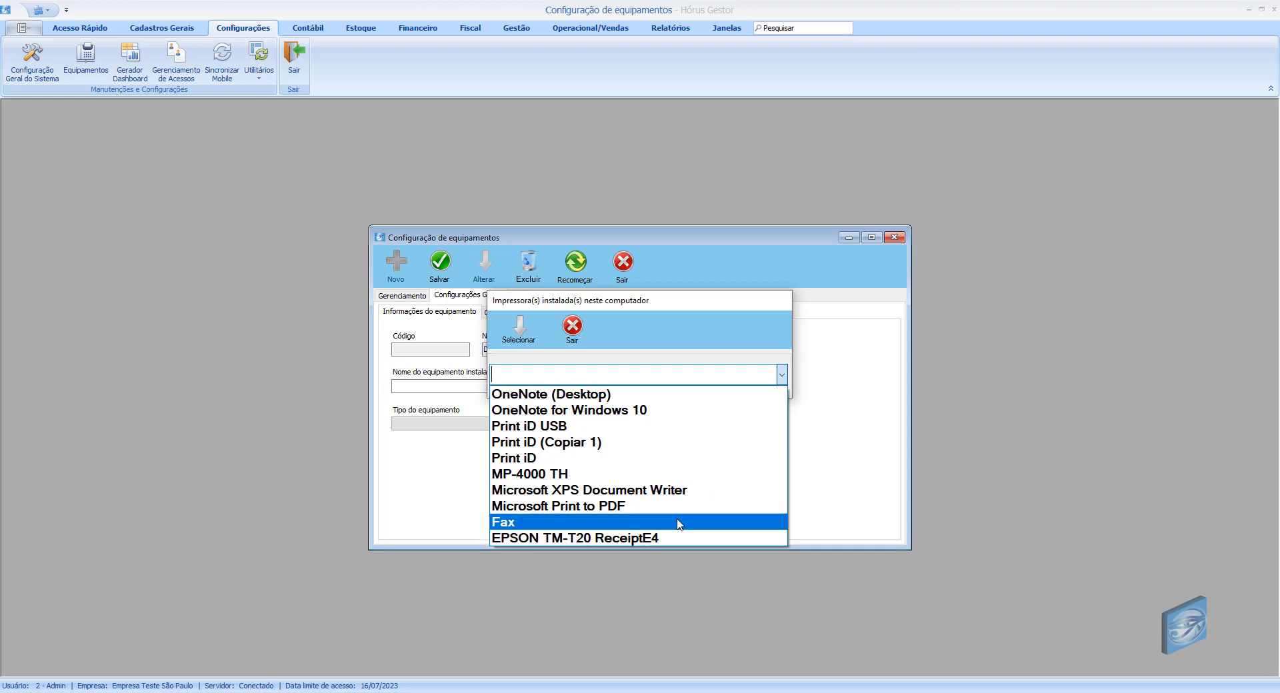
{"action": "left_click", "coordinate": [607, 538]}
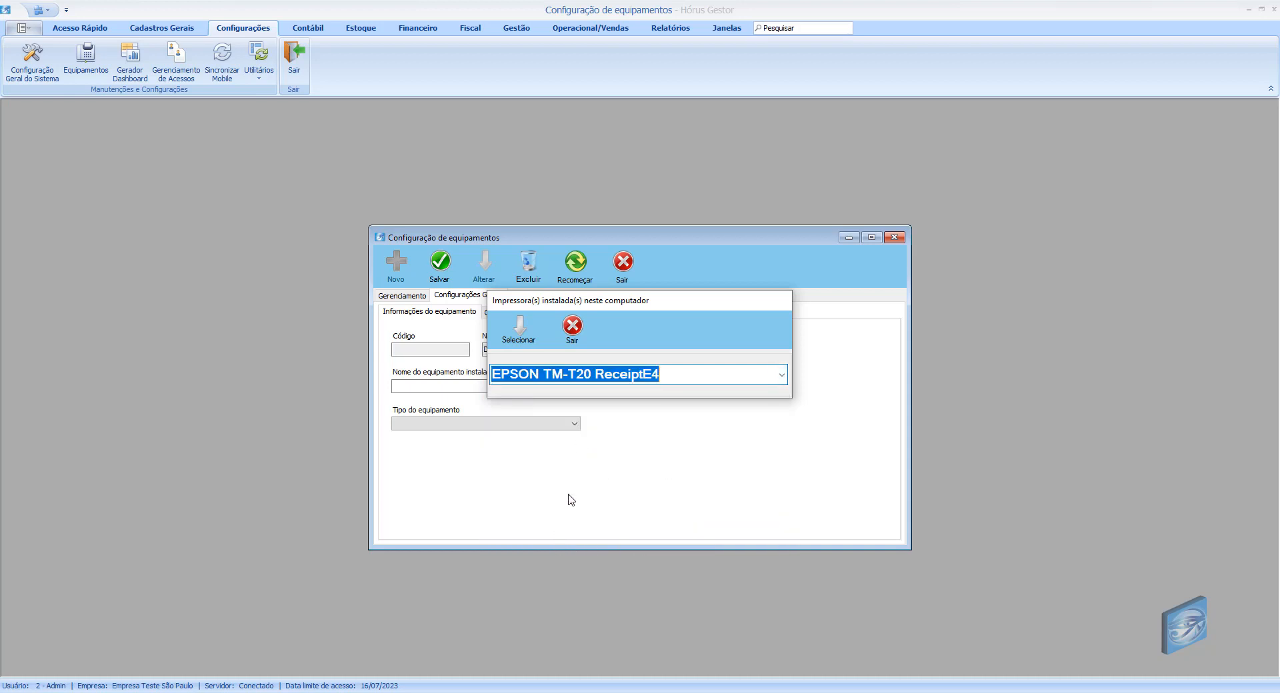
{"action": "left_click", "coordinate": [527, 333]}
{"action": "left_click", "coordinate": [480, 424]}
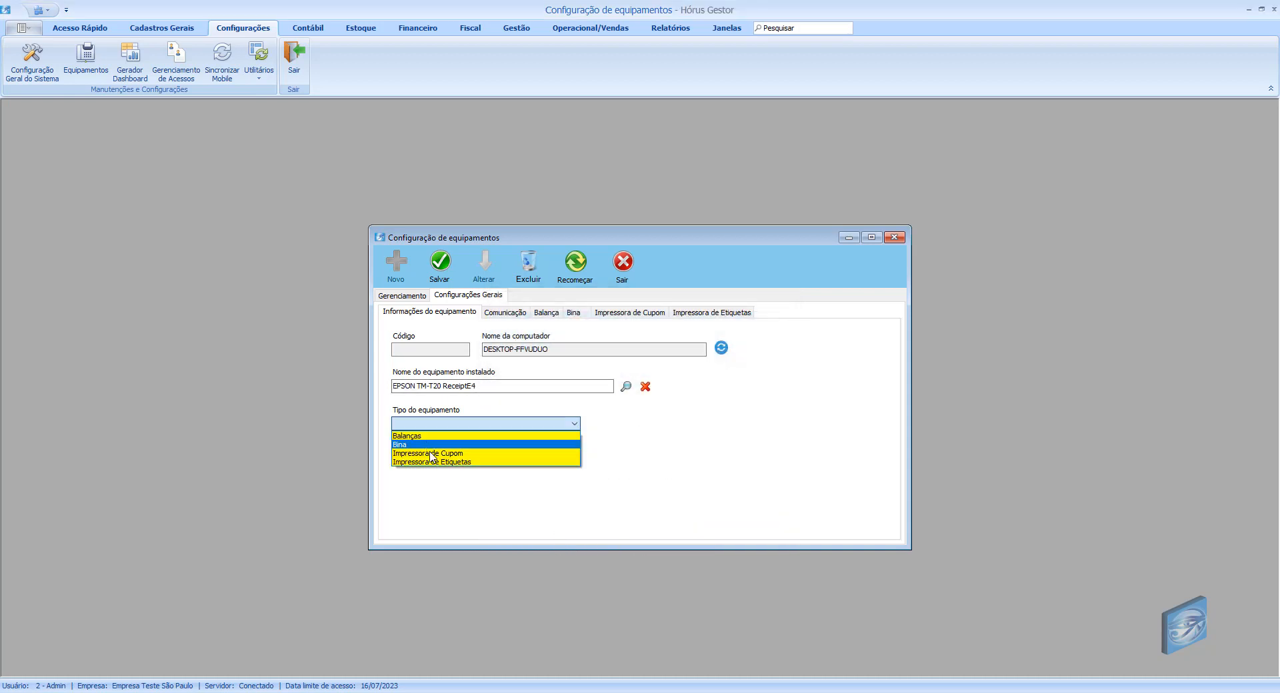
{"action": "left_click", "coordinate": [477, 454]}
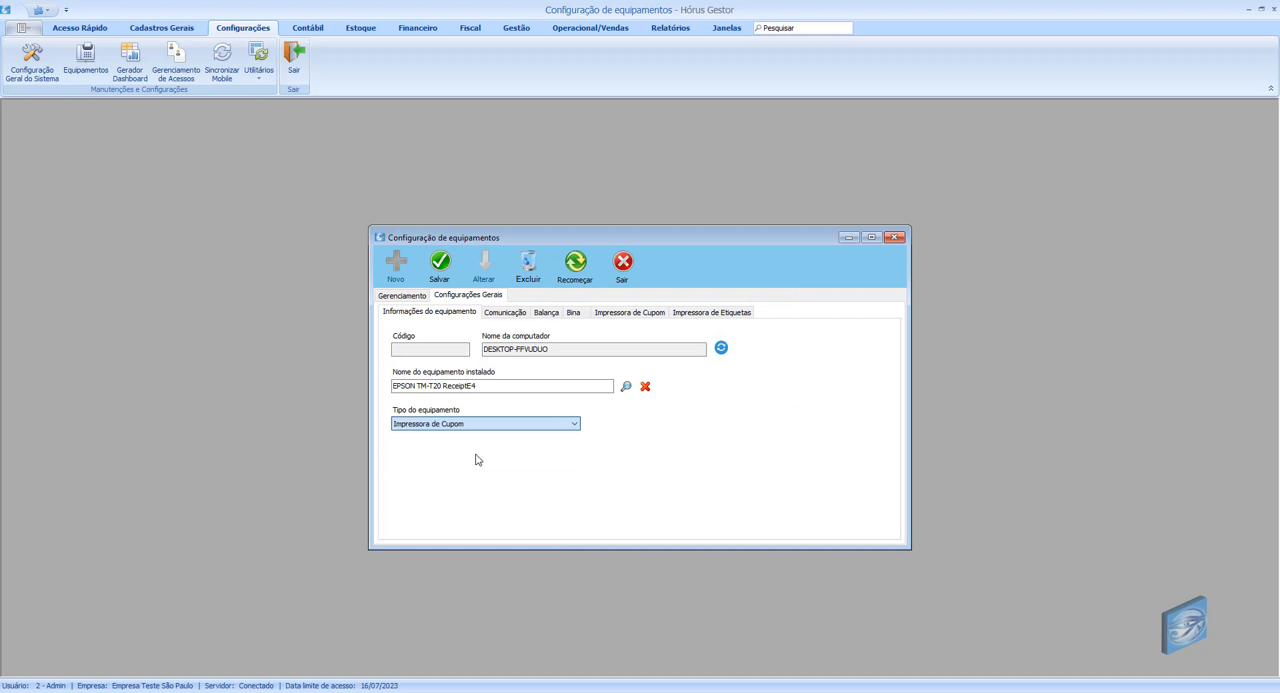
Set the receipt printer's communication port to 192.168.1.250:35.
{"action": "left_click", "coordinate": [515, 313]}
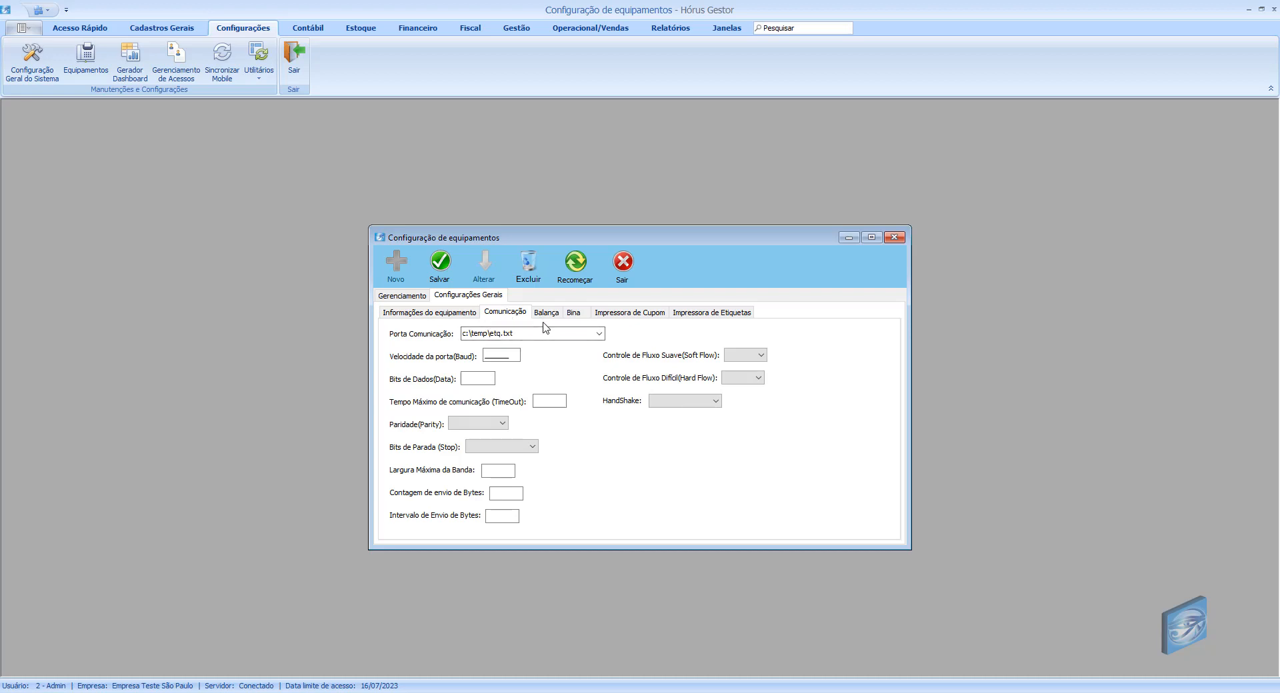
{"action": "left_click", "coordinate": [599, 334]}
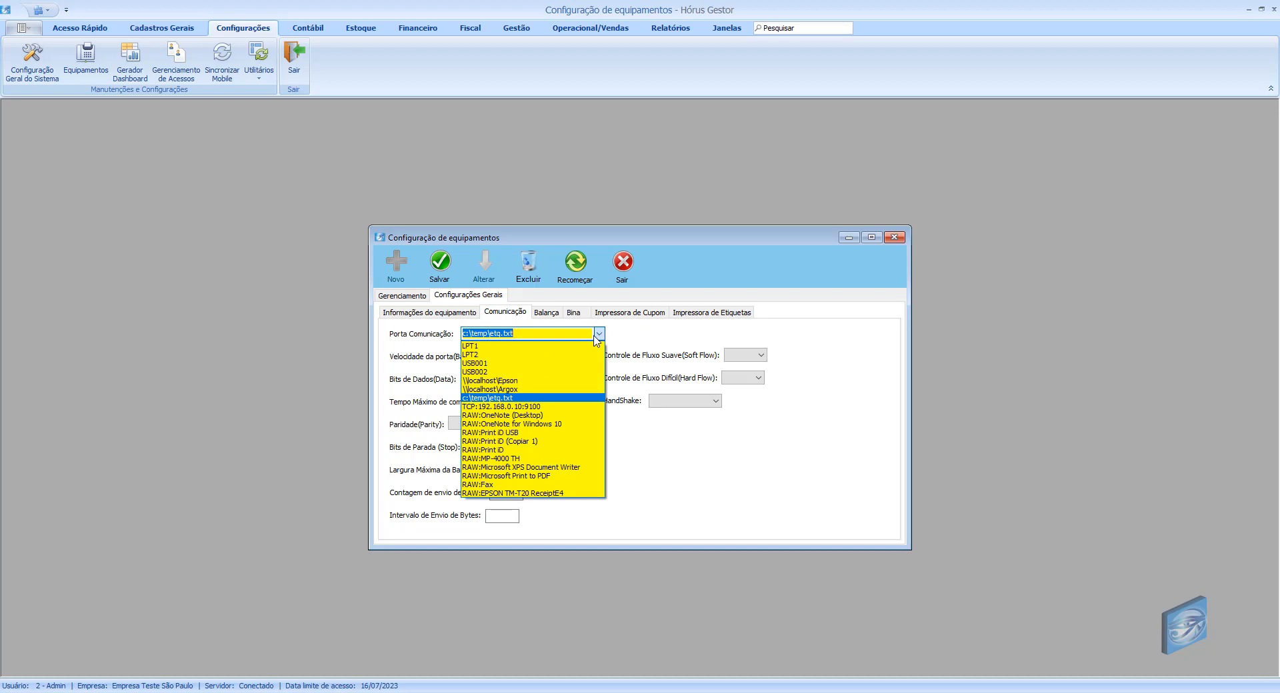
{"action": "left_click", "coordinate": [557, 333]}
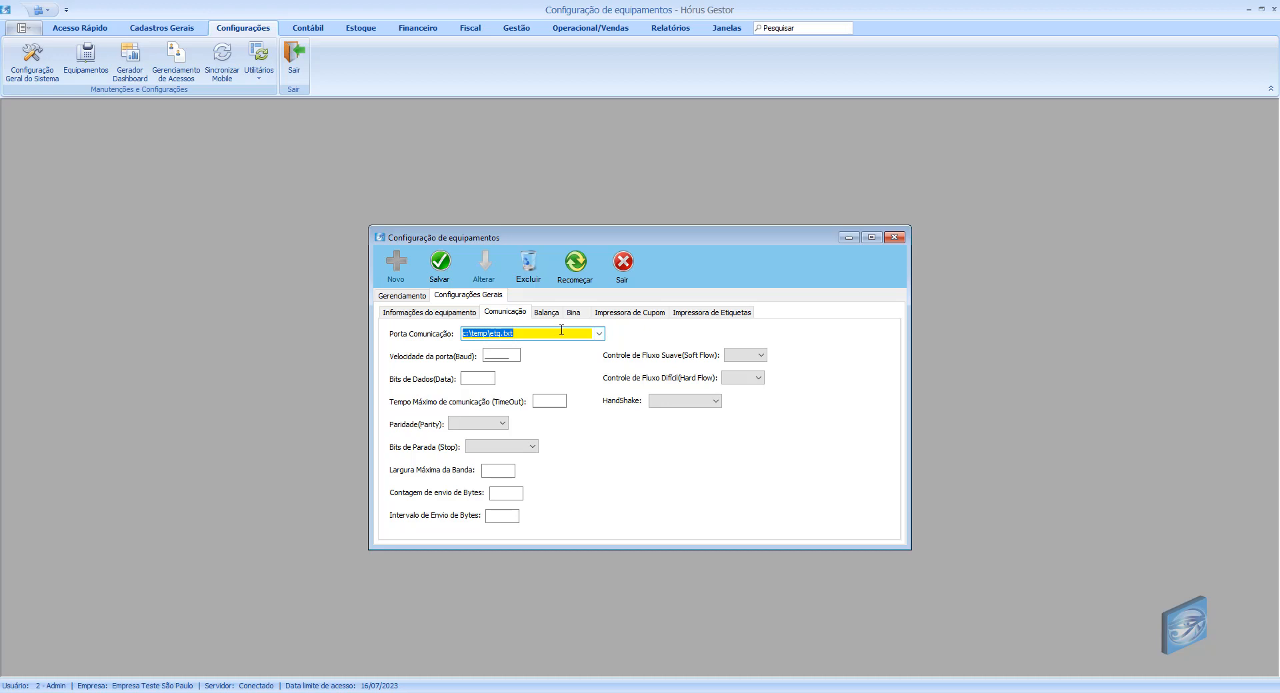
{"action": "type", "text": "192.168.1.250:35"}
Choose the model in the receipt printer's settings.
{"action": "left_click", "coordinate": [610, 313]}
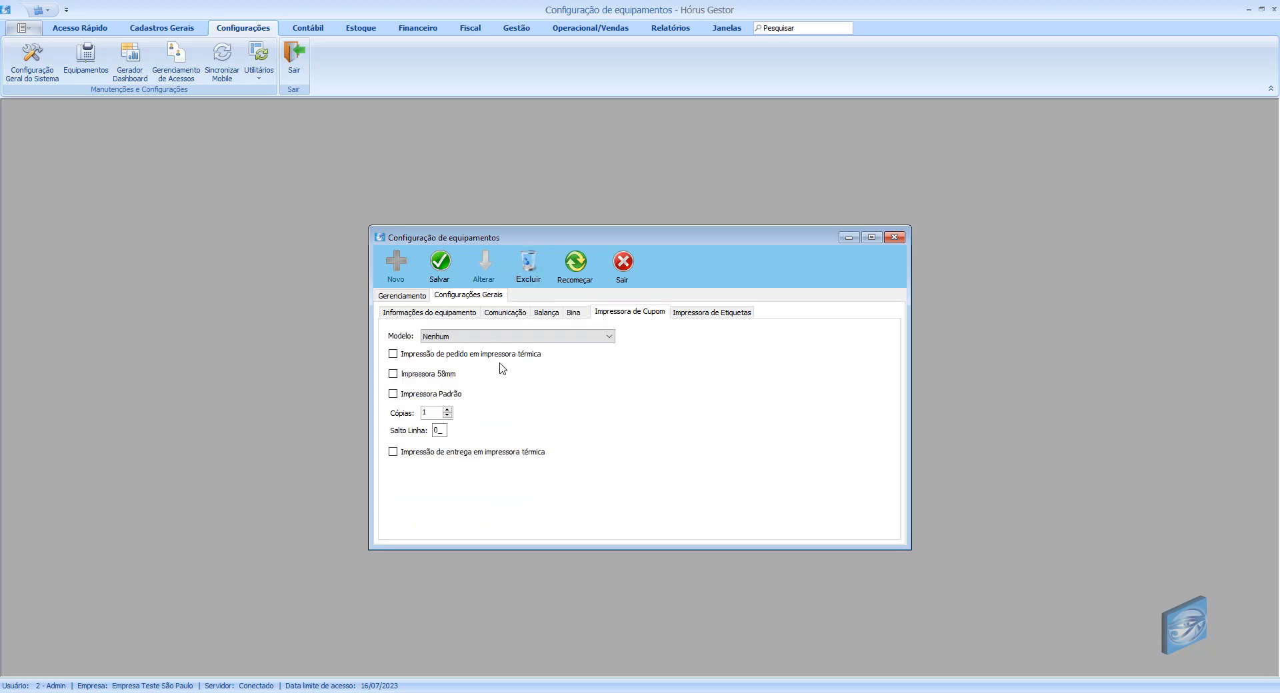
{"action": "left_click", "coordinate": [460, 336]}
{"action": "left_click", "coordinate": [473, 402]}
Adjust the receipt printer's thermal order, 58mm, default printer, copies, line skip and thermal delivery options, and save the record.
{"action": "left_click", "coordinate": [476, 358]}
{"action": "left_click", "coordinate": [404, 378]}
{"action": "left_click", "coordinate": [409, 393]}
{"action": "left_click", "coordinate": [448, 410]}
{"action": "left_click", "coordinate": [437, 431]}
{"action": "left_click", "coordinate": [437, 459]}
{"action": "left_click", "coordinate": [439, 263]}
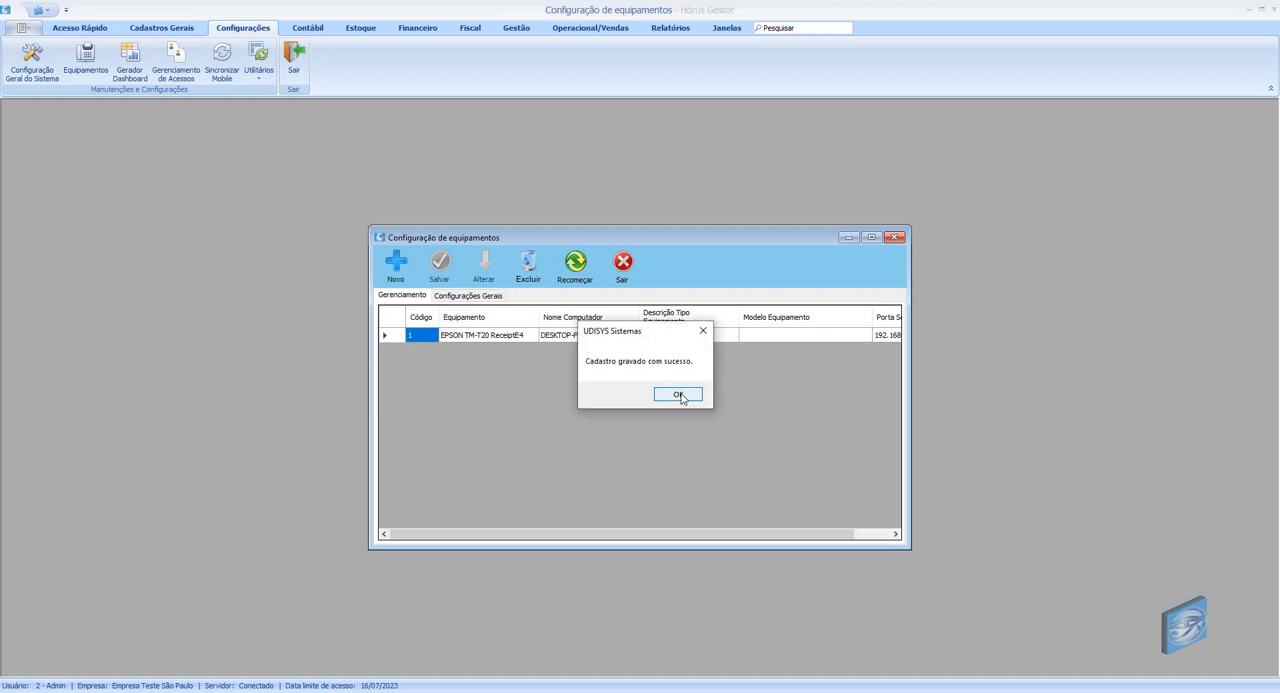
{"action": "left_click", "coordinate": [680, 395]}
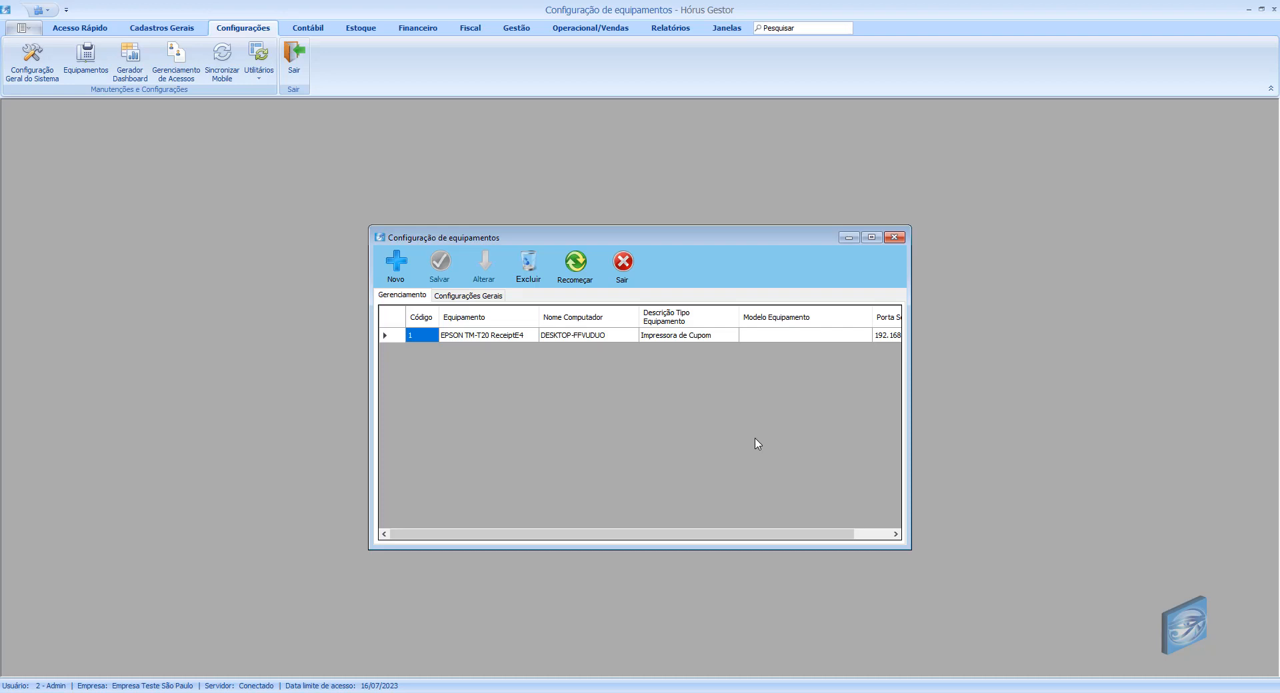
Start another equipment record for this computer with the equipment type Bina.
{"action": "left_click", "coordinate": [397, 280]}
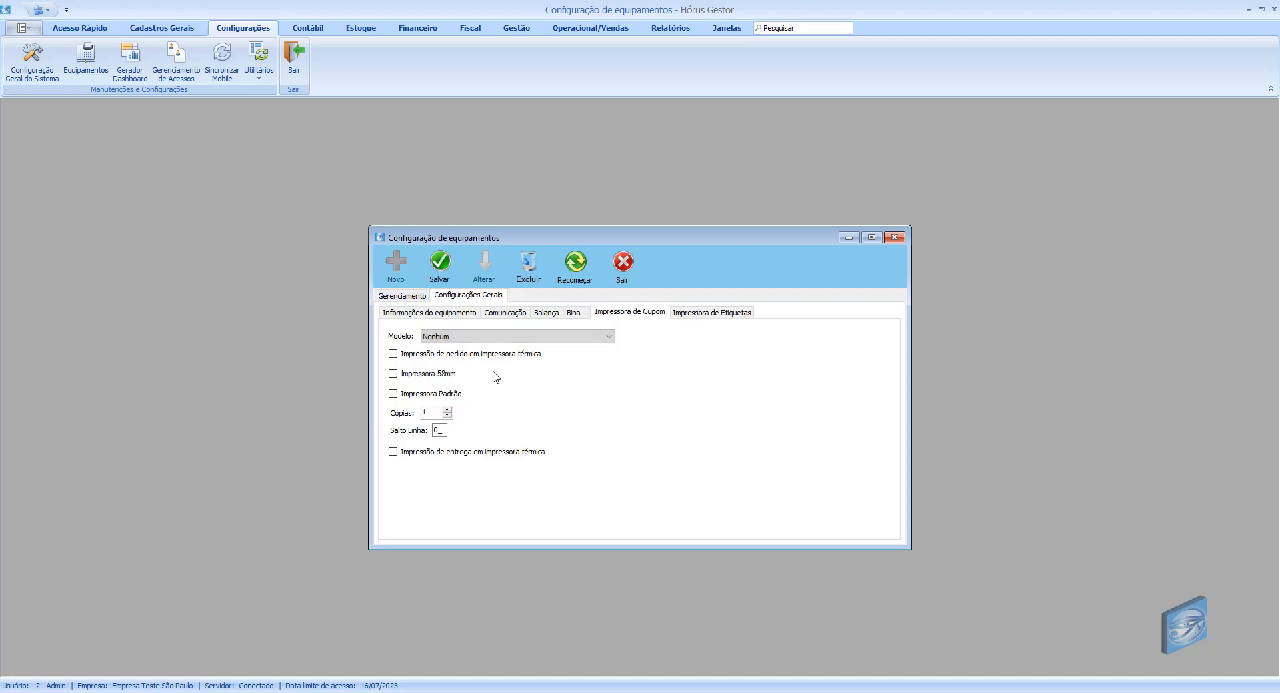
{"action": "left_click", "coordinate": [417, 313]}
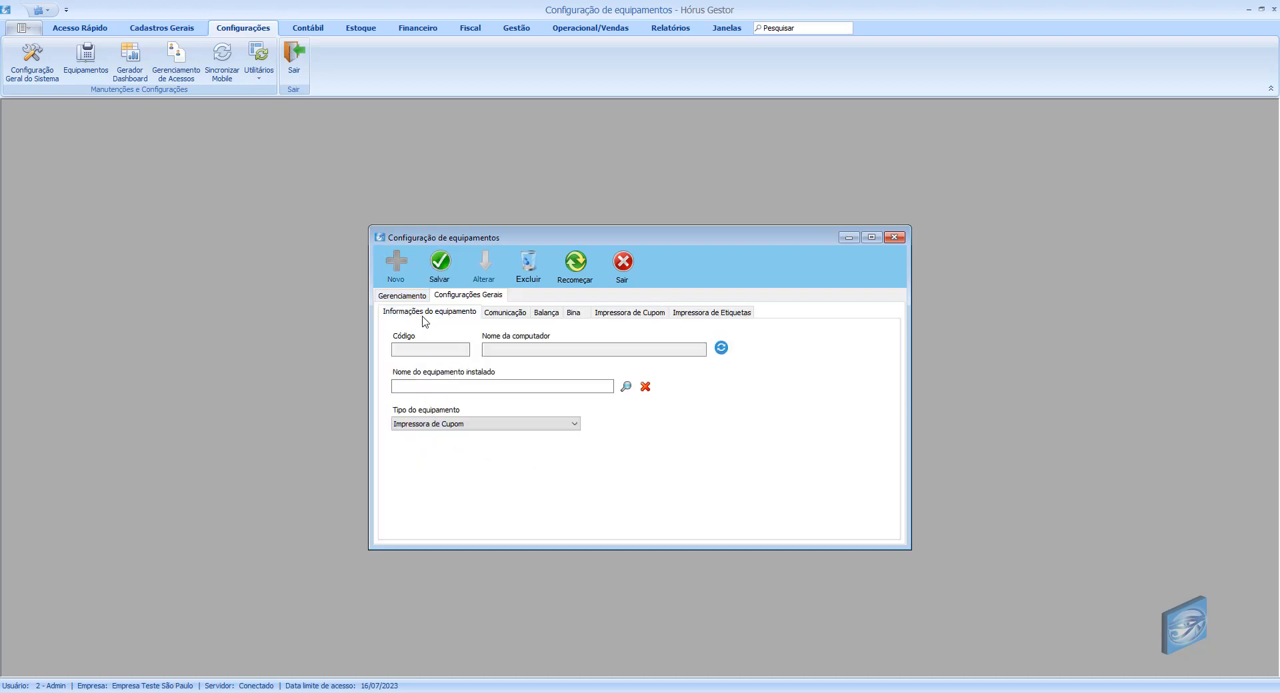
{"action": "left_click", "coordinate": [720, 348]}
{"action": "left_click", "coordinate": [568, 424]}
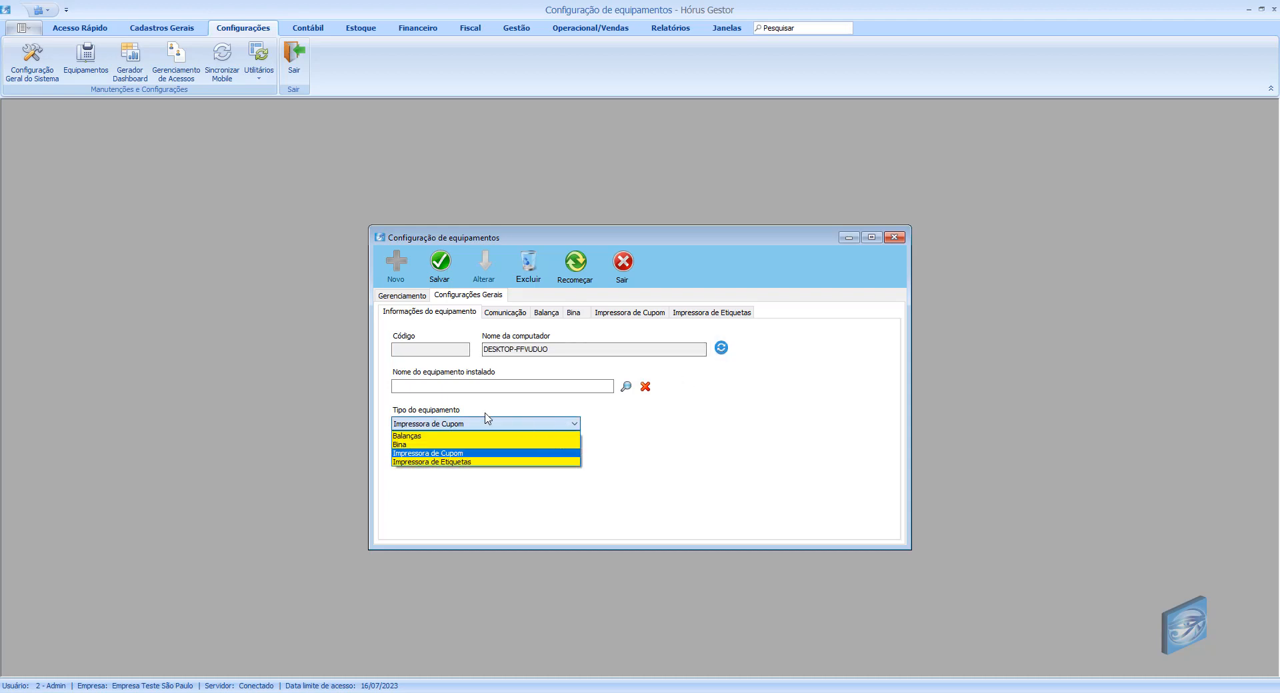
{"action": "left_click", "coordinate": [419, 445]}
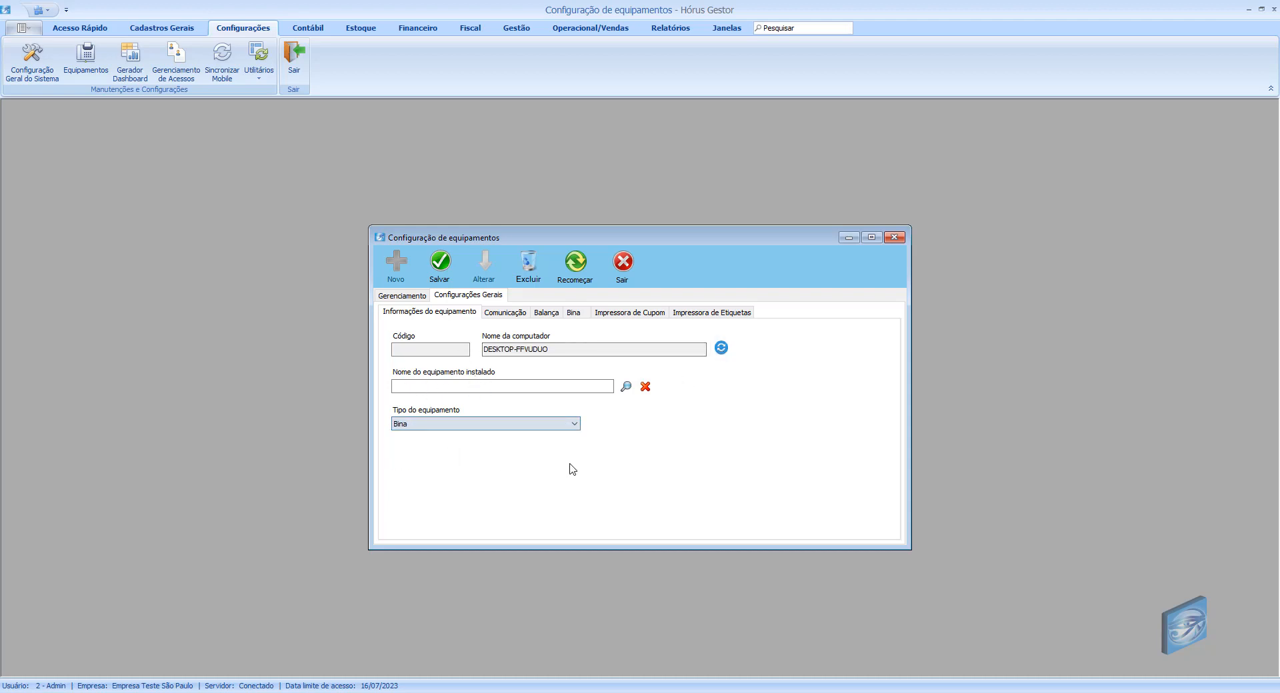
Enable Bina Ativa and check the available caller ID models, keeping Nenhum selected.
{"action": "left_click", "coordinate": [574, 312]}
{"action": "left_click", "coordinate": [398, 334]}
{"action": "left_click", "coordinate": [514, 356]}
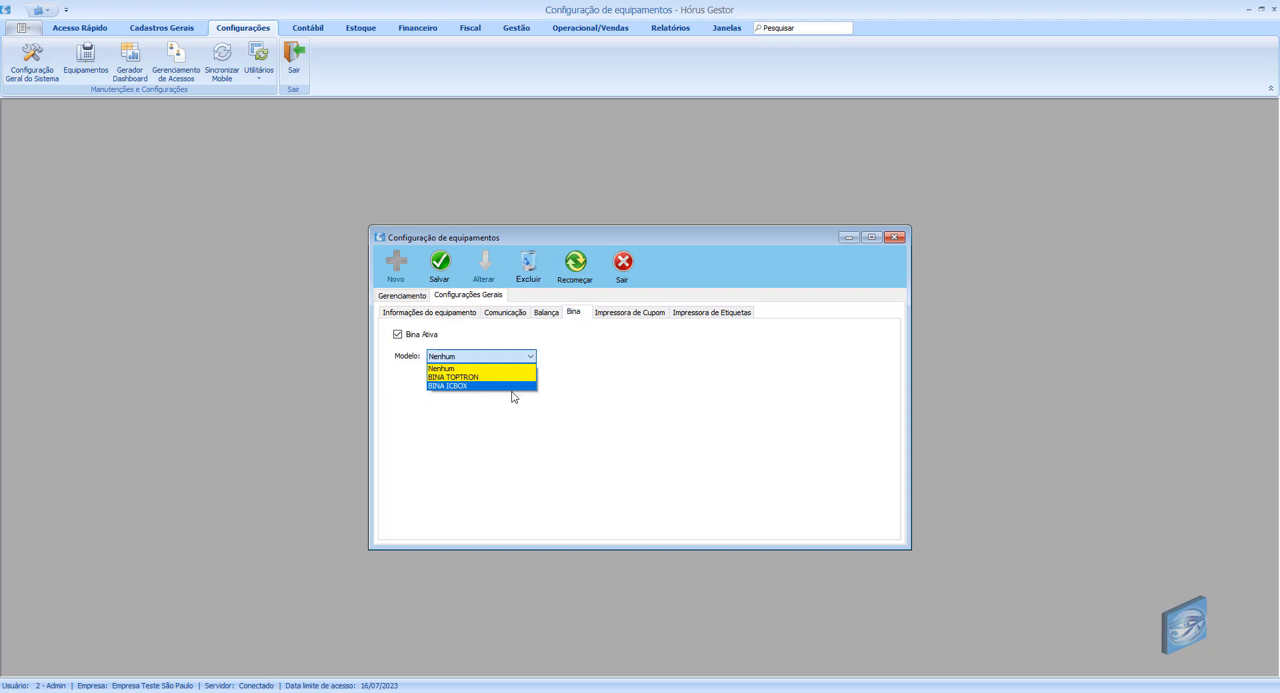
{"action": "left_click", "coordinate": [435, 362]}
{"action": "left_click", "coordinate": [434, 362]}
{"action": "left_click", "coordinate": [499, 342]}
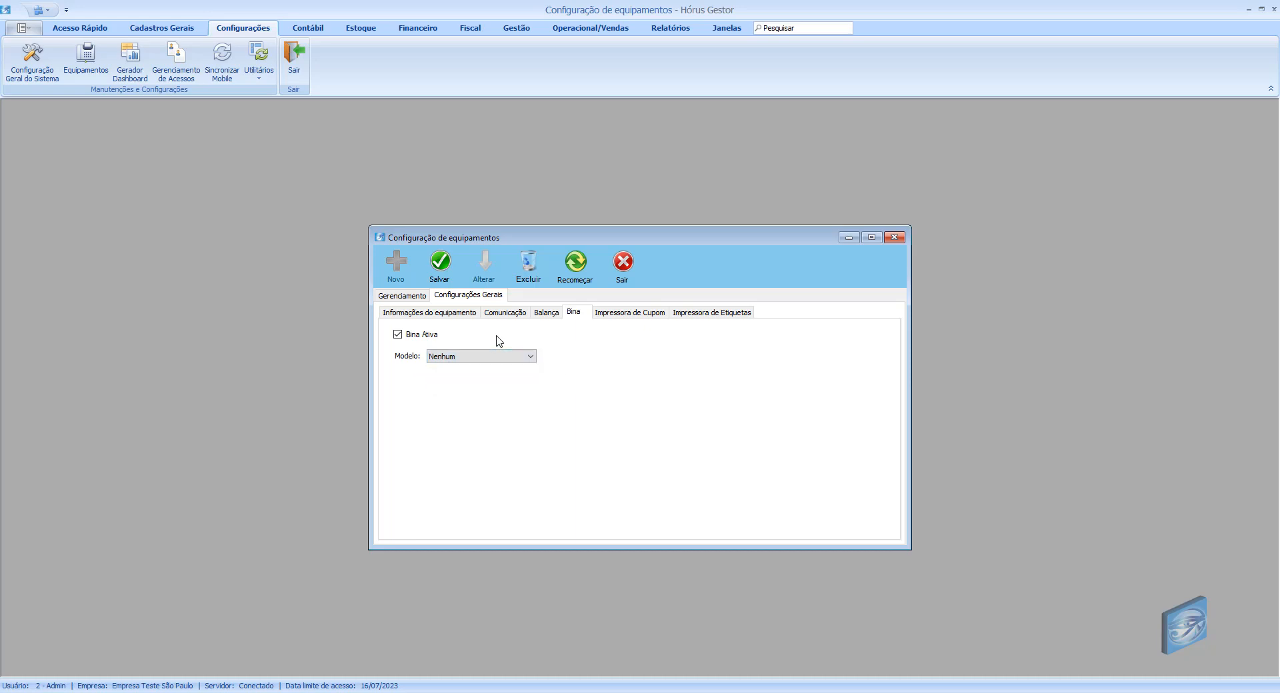
Change the equipment type to Impressora de Etiquetas and review the label printer's DPI options with model 1 = etqPpla.
{"action": "left_click", "coordinate": [466, 317]}
{"action": "left_click", "coordinate": [510, 424]}
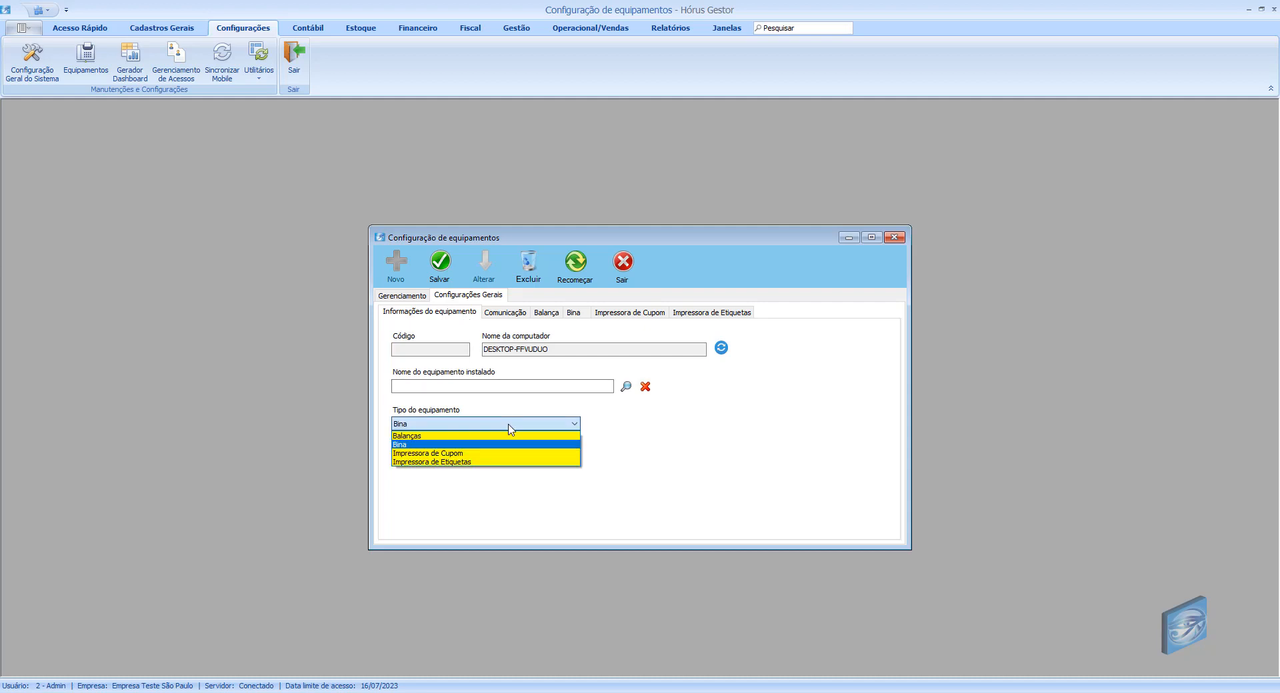
{"action": "left_click", "coordinate": [500, 462]}
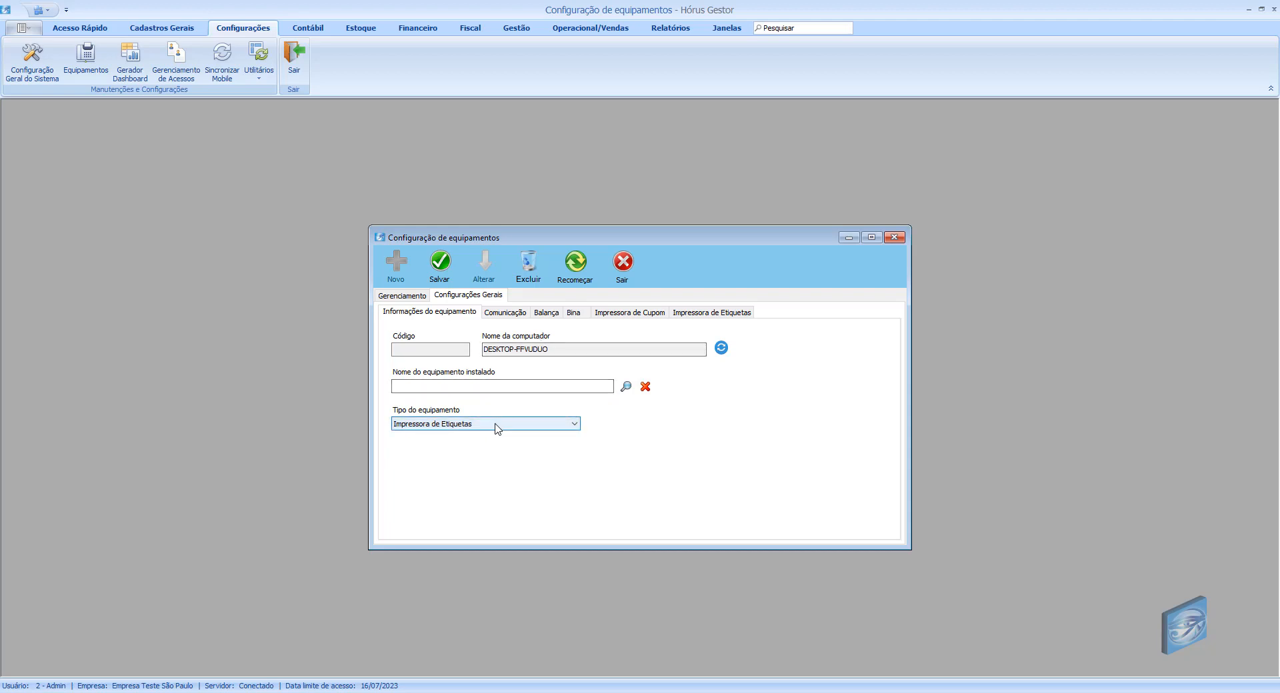
{"action": "left_click", "coordinate": [725, 313]}
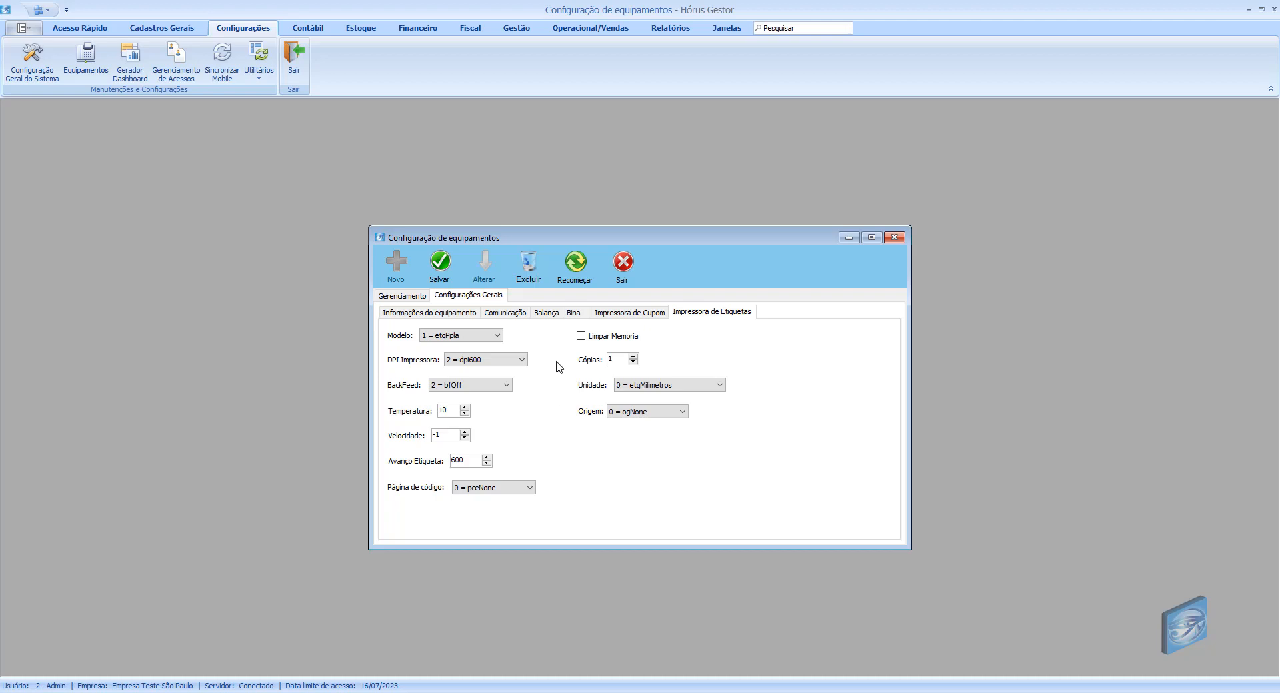
{"action": "left_click", "coordinate": [497, 335]}
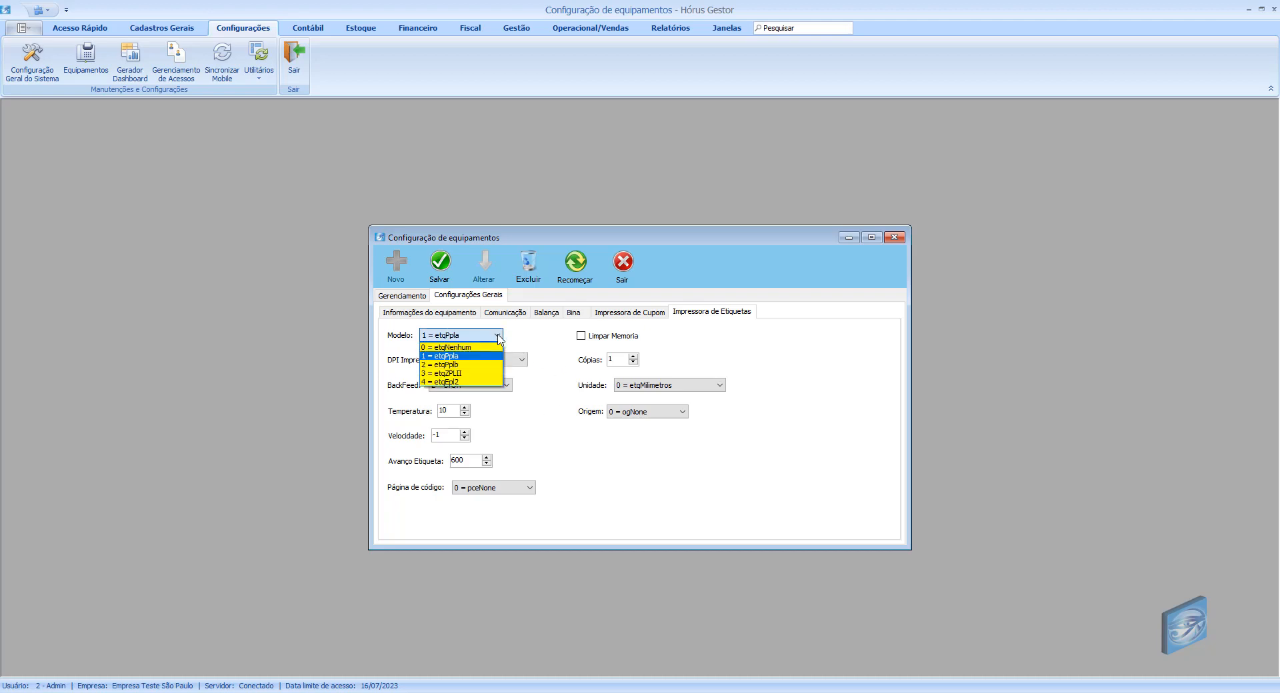
{"action": "left_click", "coordinate": [480, 356]}
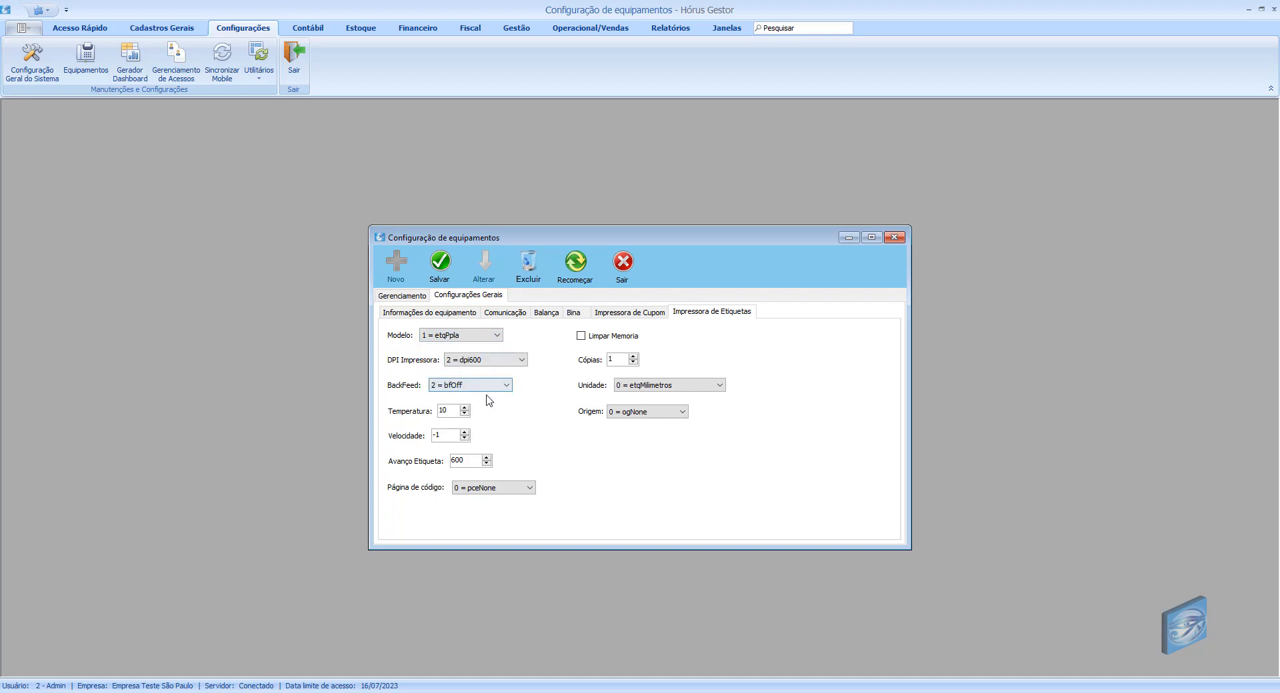
{"action": "left_click", "coordinate": [520, 362]}
{"action": "left_click", "coordinate": [519, 364]}
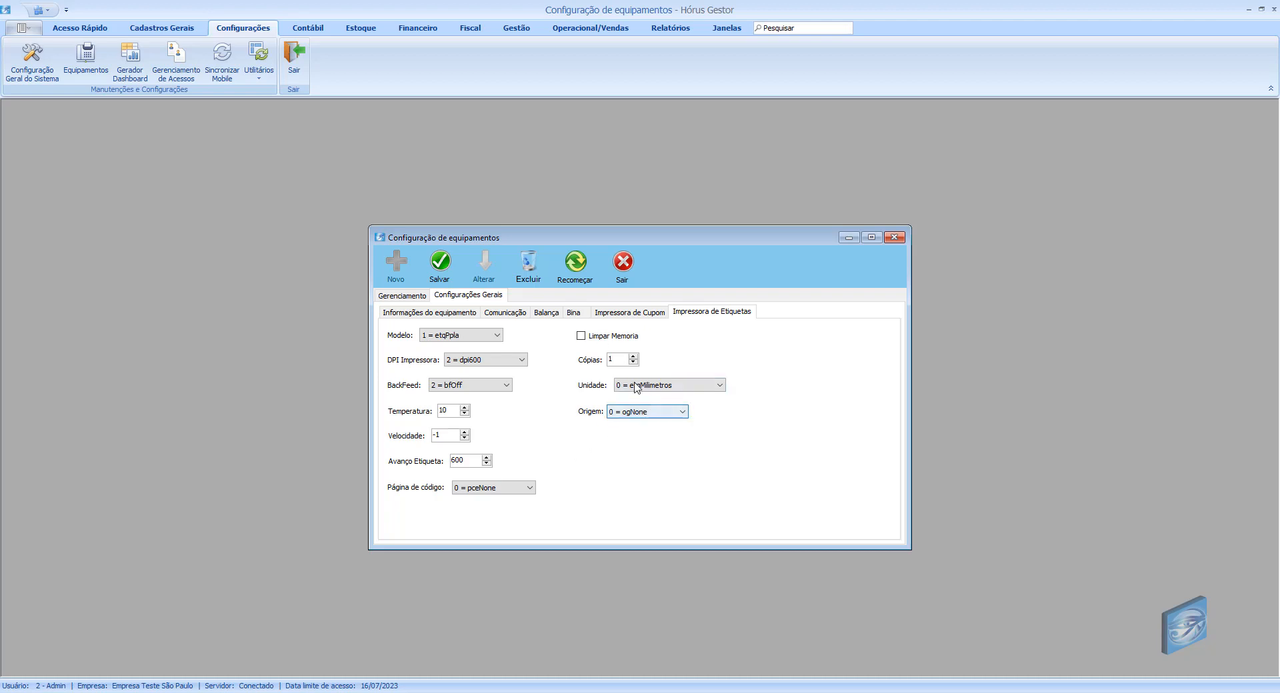
Set the equipment type to Balanças and open the scale settings.
{"action": "left_click", "coordinate": [422, 315]}
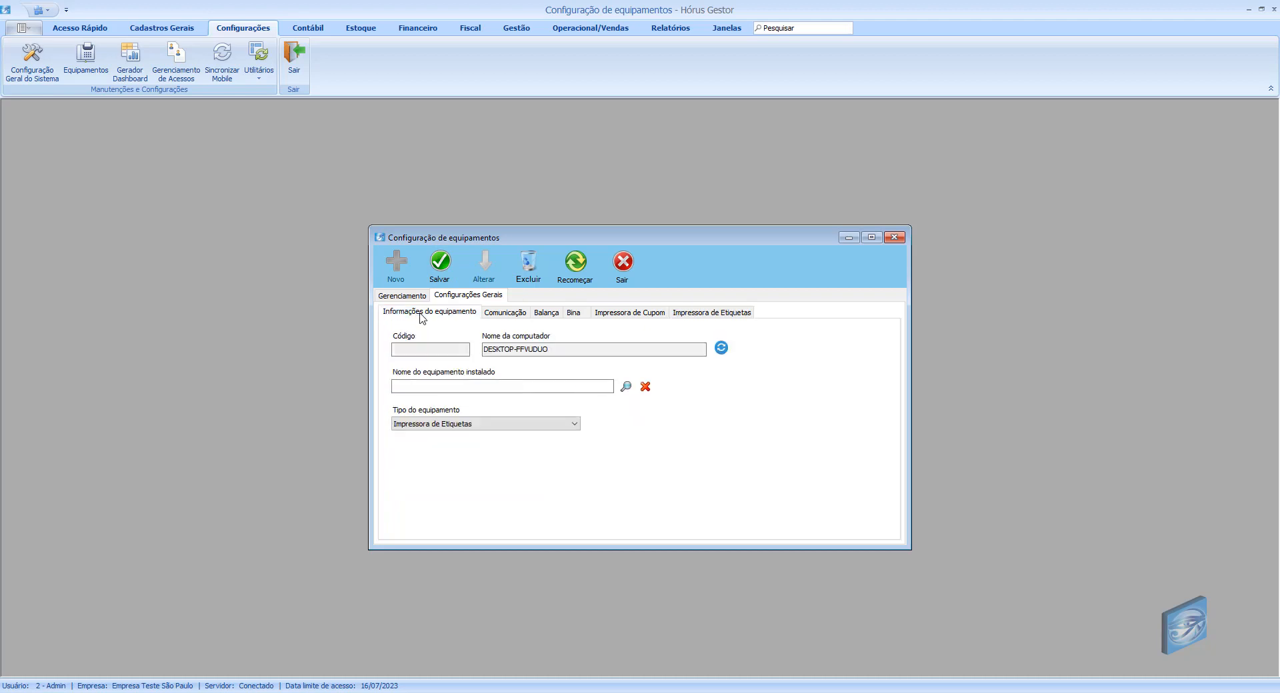
{"action": "left_click", "coordinate": [503, 428]}
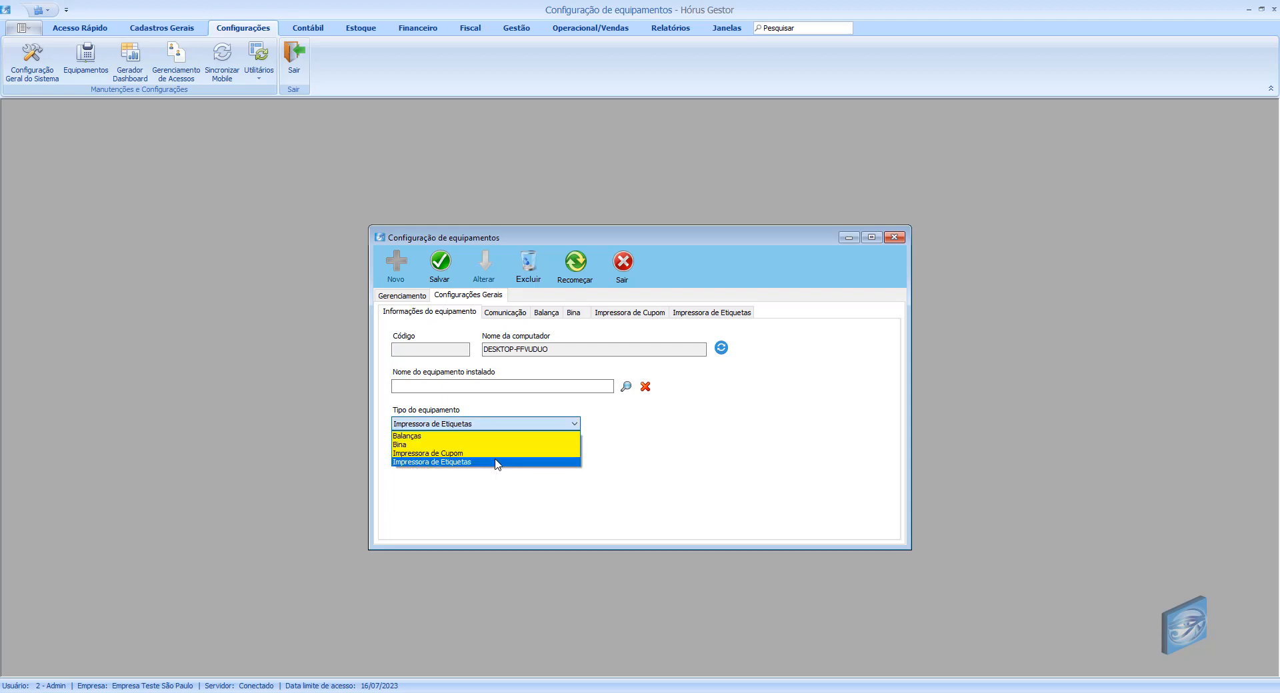
{"action": "left_click", "coordinate": [440, 436]}
{"action": "left_click", "coordinate": [546, 311]}
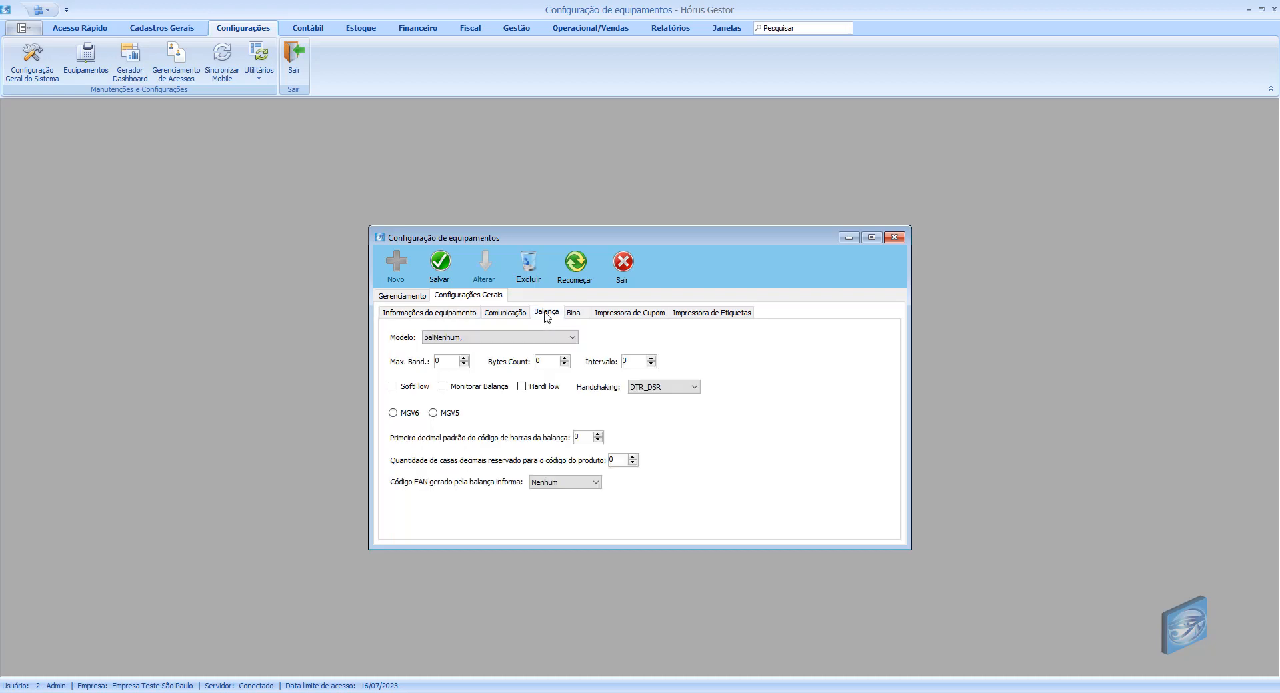
Look through the scale models and select balToledo with the MGV6 option.
{"action": "left_click", "coordinate": [515, 340]}
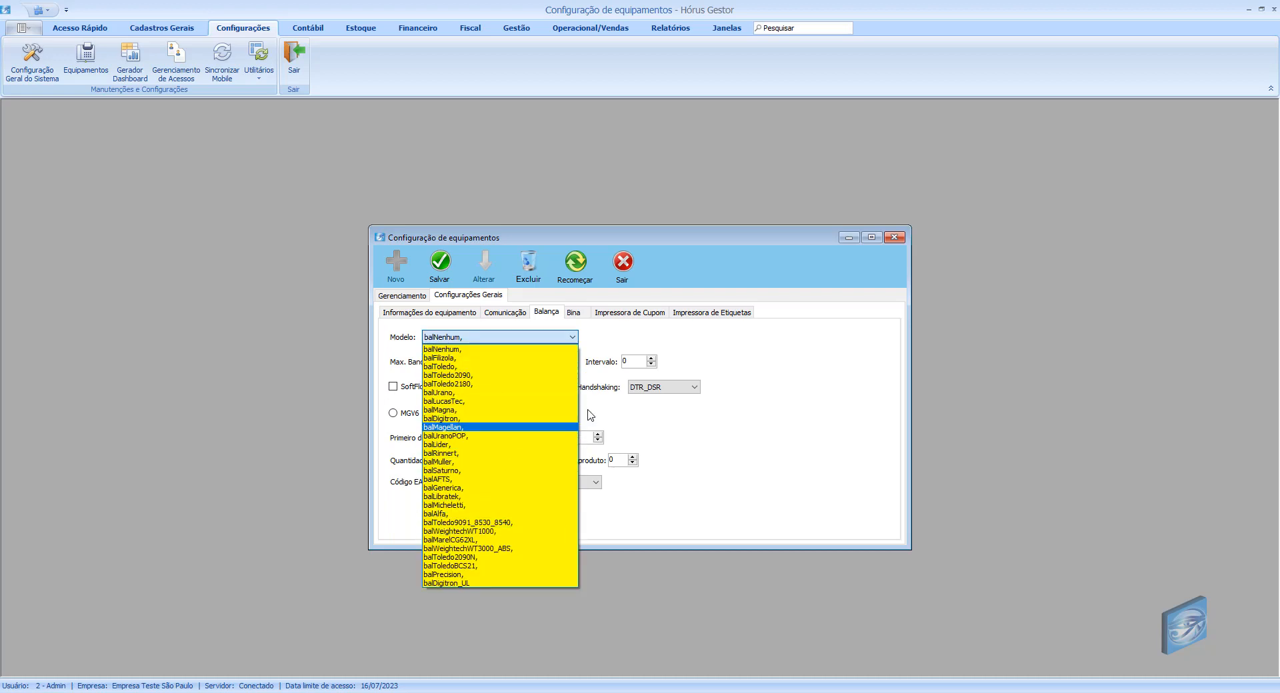
{"action": "left_click", "coordinate": [672, 335]}
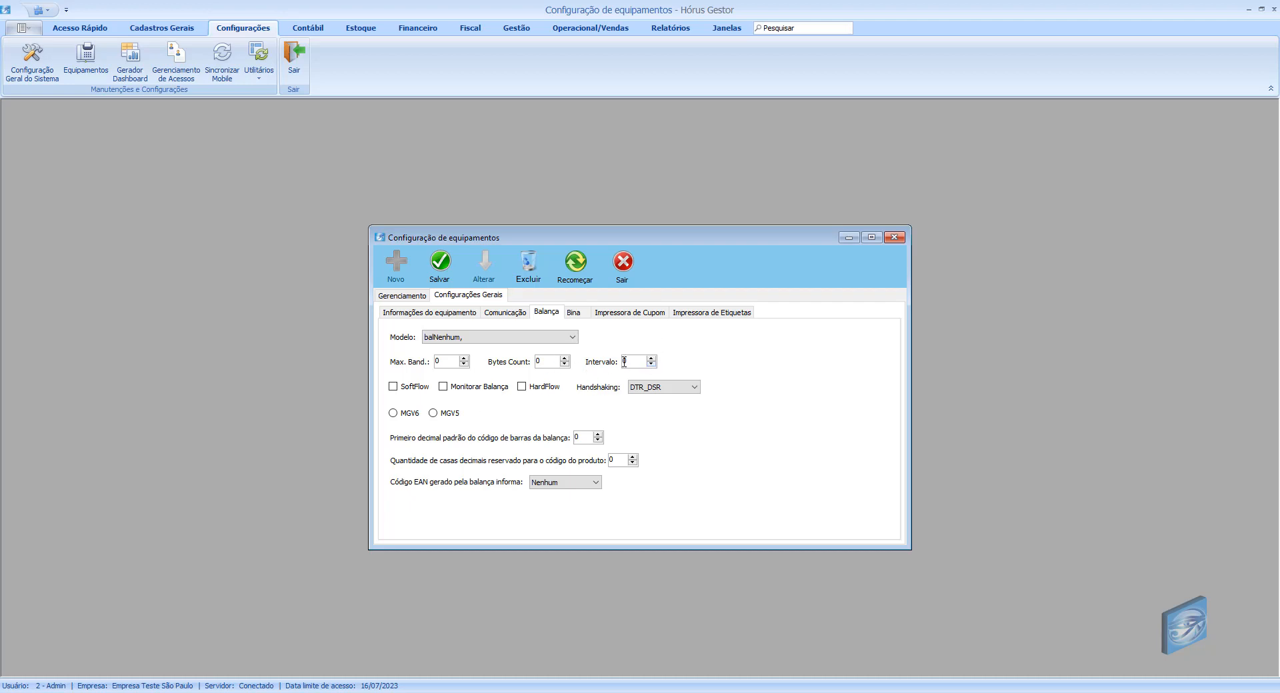
{"action": "left_click", "coordinate": [498, 340]}
{"action": "left_click", "coordinate": [498, 340]}
{"action": "left_click", "coordinate": [460, 337]}
{"action": "left_click", "coordinate": [467, 358]}
{"action": "left_click", "coordinate": [470, 338]}
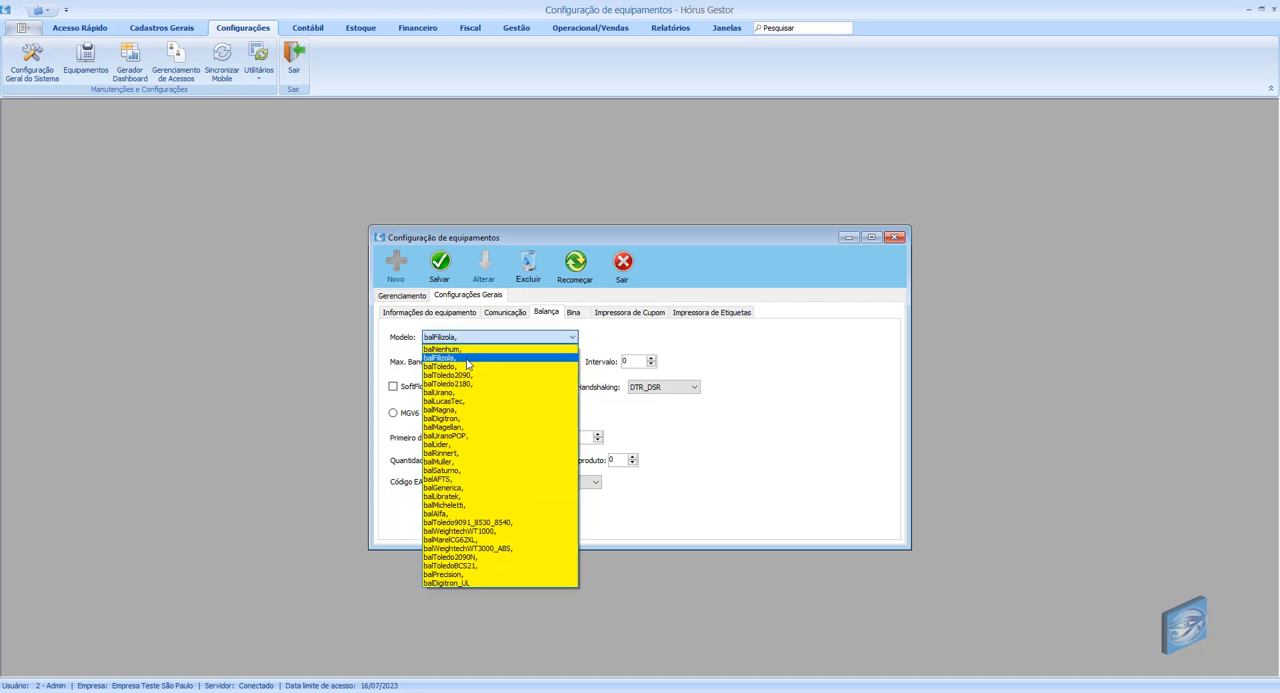
{"action": "left_click", "coordinate": [468, 367]}
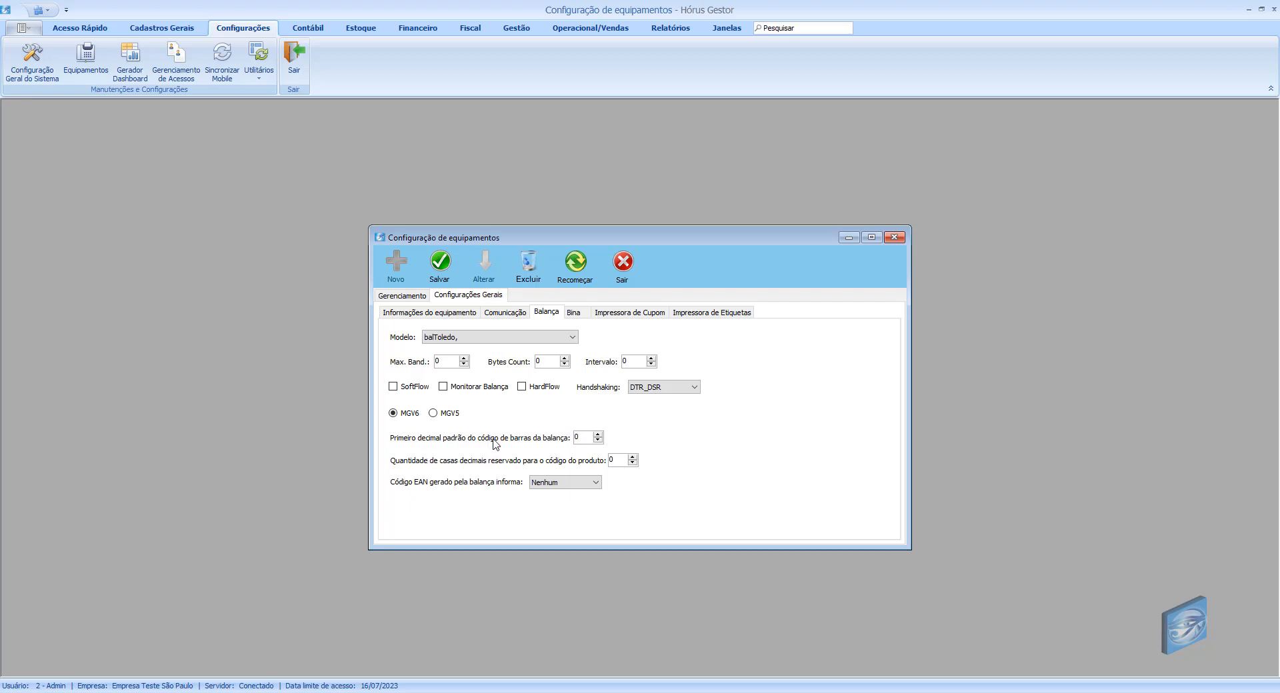
Adjust the scale barcode's default first decimal and the decimal places reserved for the product code, and close the equipment configuration.
{"action": "left_click", "coordinate": [598, 435]}
{"action": "left_click_drag", "start_coordinate": [585, 439], "coordinate": [551, 441]}
{"action": "left_click", "coordinate": [633, 457]}
{"action": "left_click", "coordinate": [633, 456]}
{"action": "left_click", "coordinate": [622, 267]}
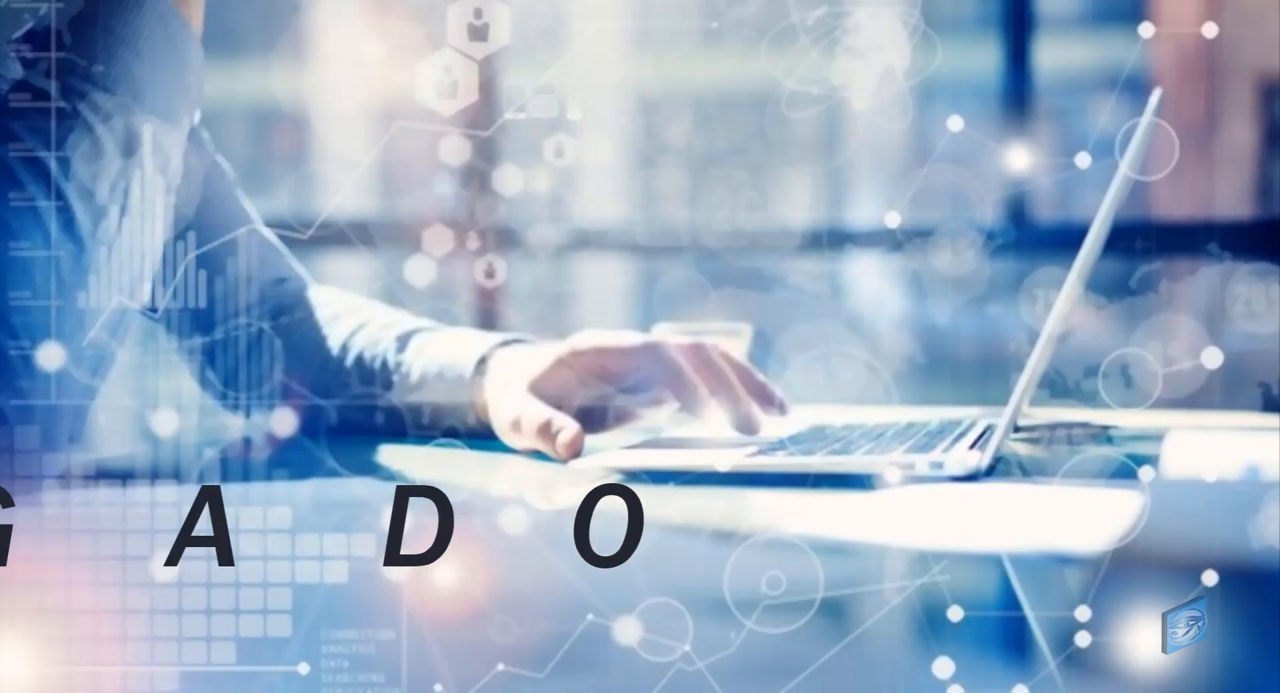